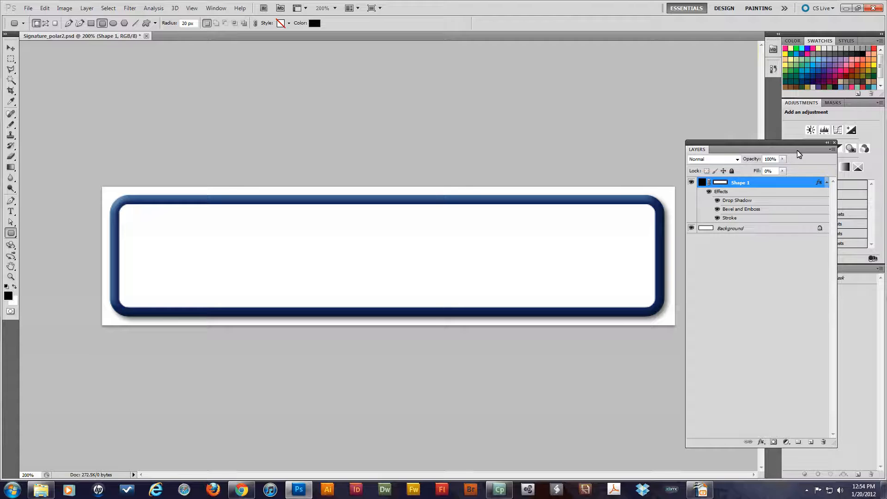
Step: Float the layer style presets in a separate window and enlarge it to show more styles
{"action": "left_click", "coordinate": [847, 41]}
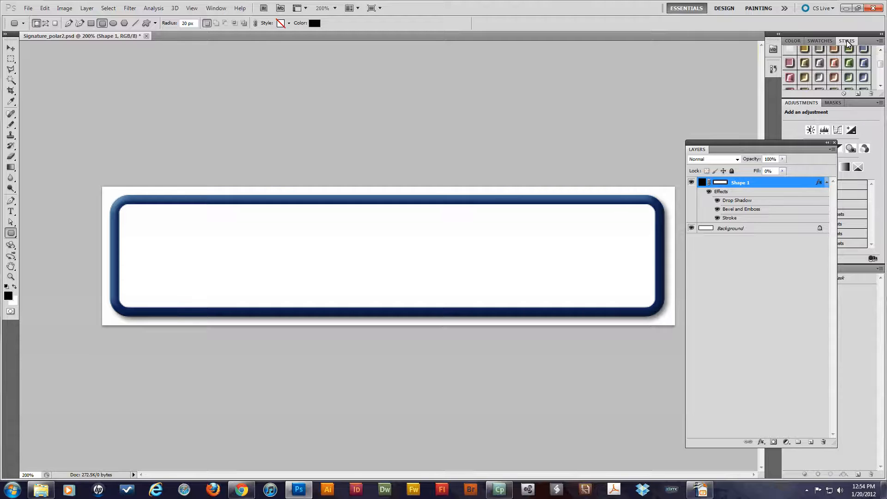
{"action": "left_click_drag", "start_coordinate": [847, 40], "coordinate": [543, 51]}
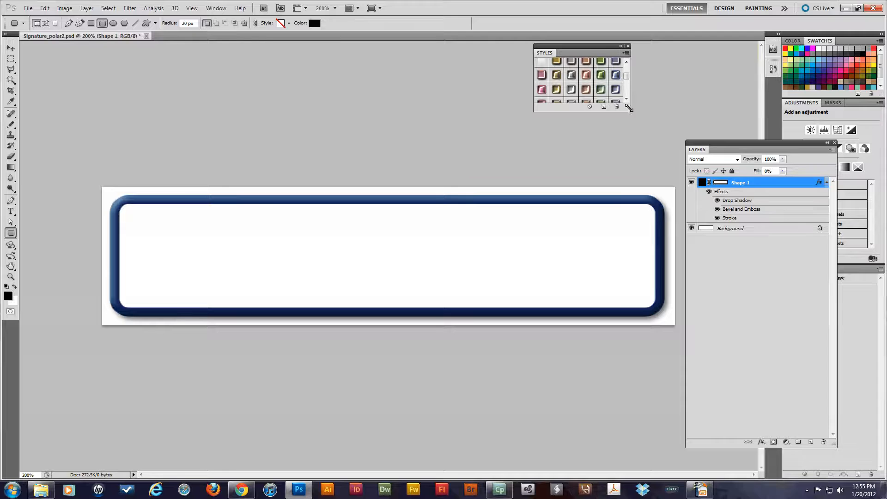
{"action": "left_click_drag", "start_coordinate": [629, 109], "coordinate": [689, 159]}
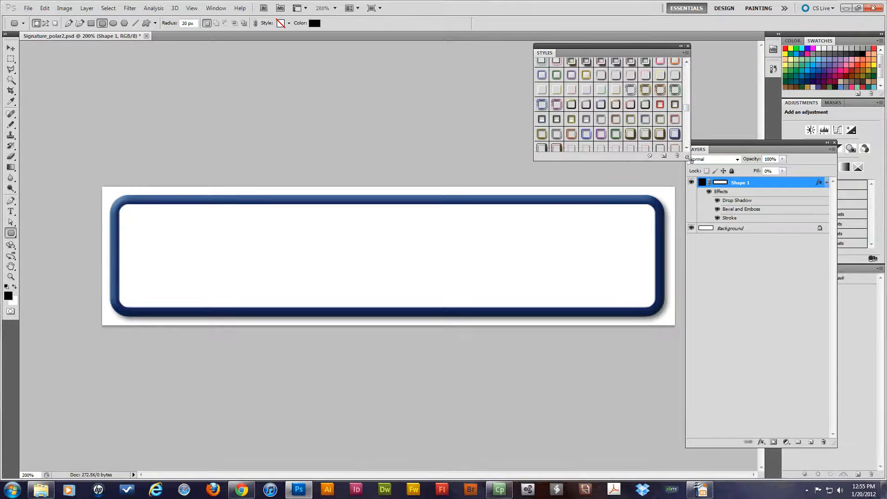
{"action": "left_click_drag", "start_coordinate": [687, 111], "coordinate": [691, 68]}
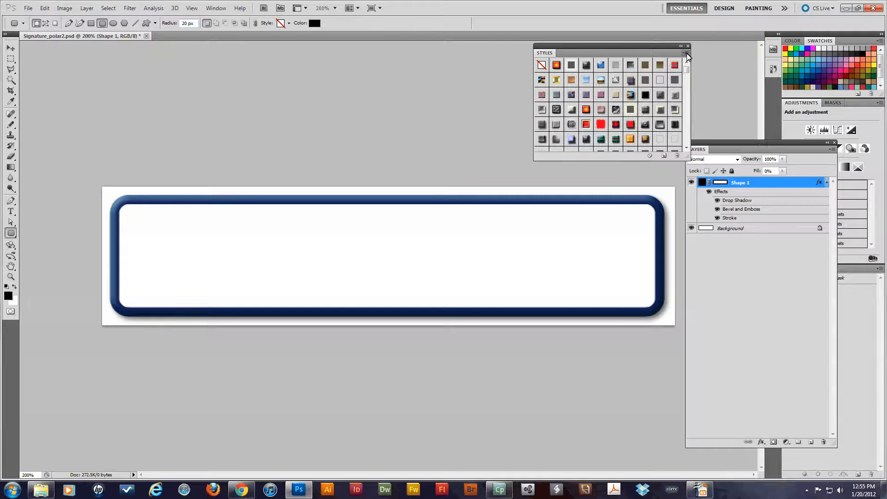
{"action": "left_click", "coordinate": [687, 53]}
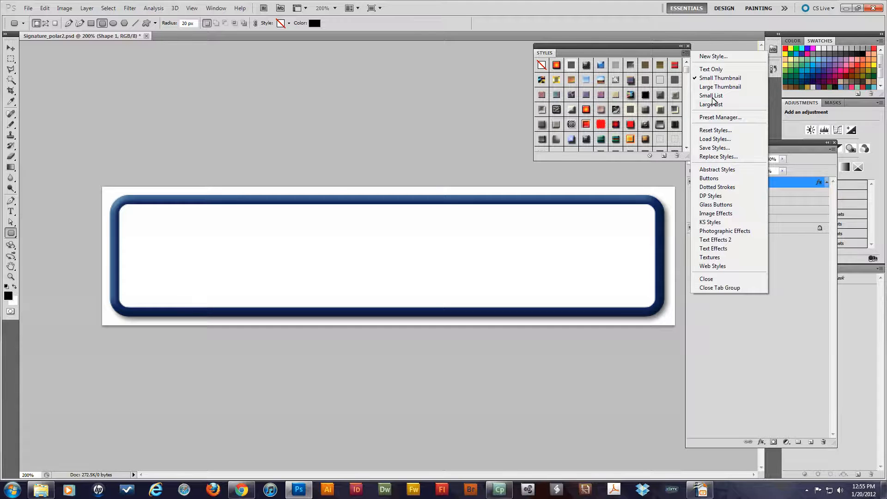
{"action": "left_click", "coordinate": [711, 257]}
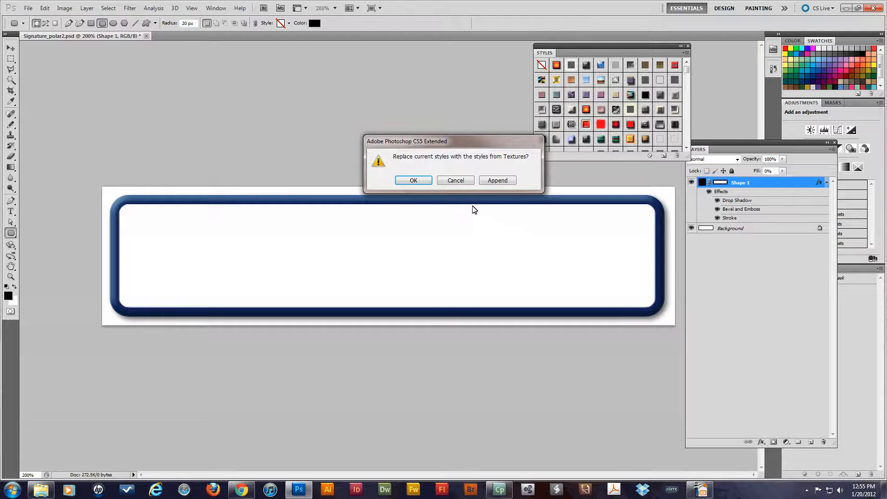
{"action": "left_click", "coordinate": [456, 181]}
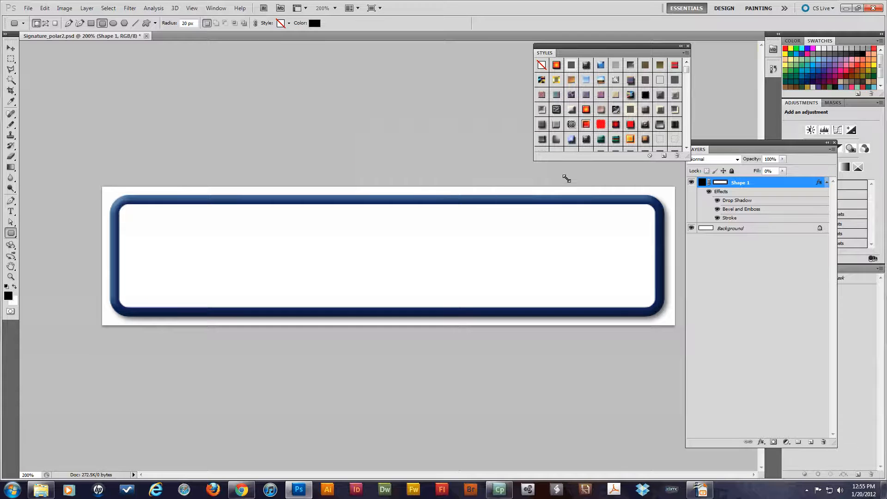
Step: Apply the blue textured border preset Style 65 to the Shape 1 layer and collapse the style presets
{"action": "left_click_drag", "start_coordinate": [683, 162], "coordinate": [750, 231]}
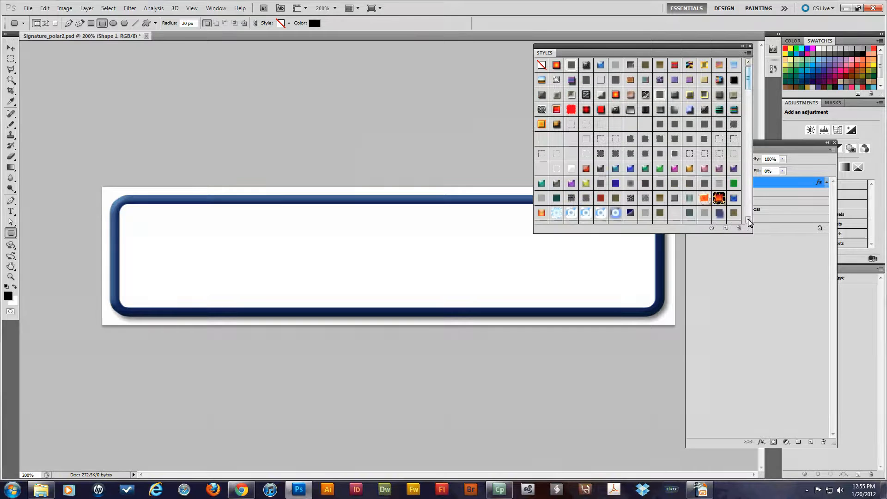
{"action": "left_click_drag", "start_coordinate": [750, 85], "coordinate": [749, 97]}
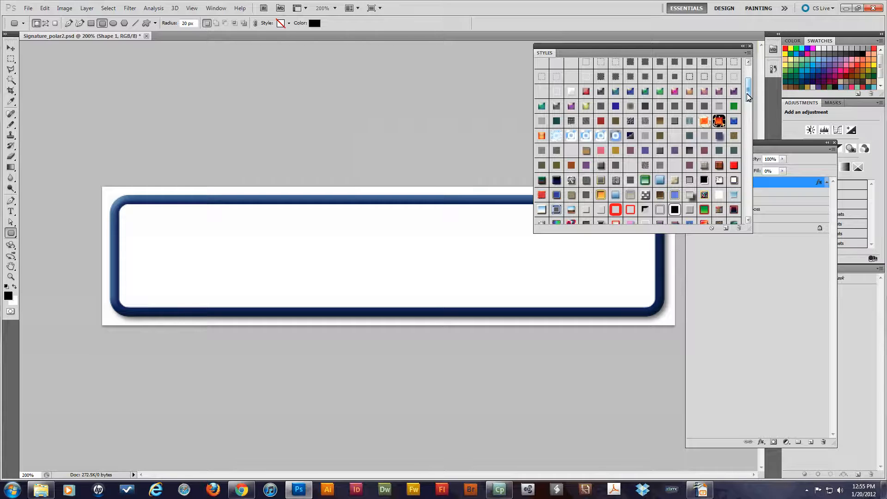
{"action": "left_click_drag", "start_coordinate": [749, 92], "coordinate": [749, 146]}
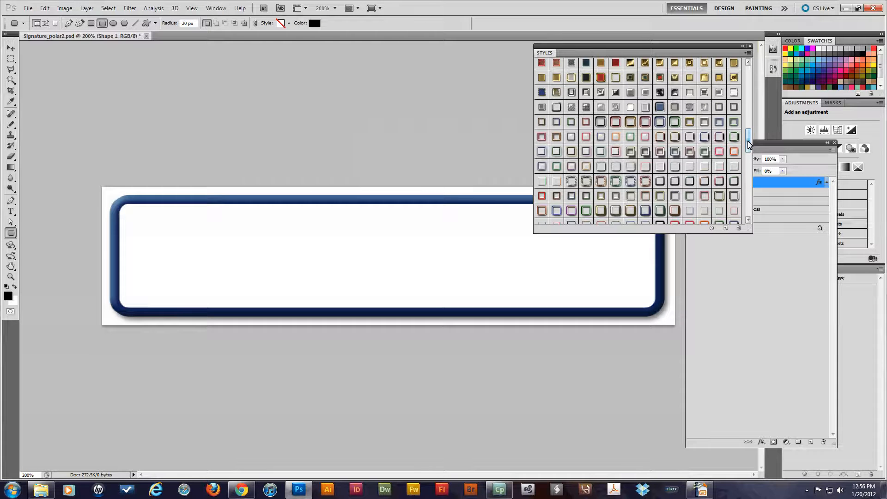
{"action": "left_click_drag", "start_coordinate": [749, 142], "coordinate": [750, 146]}
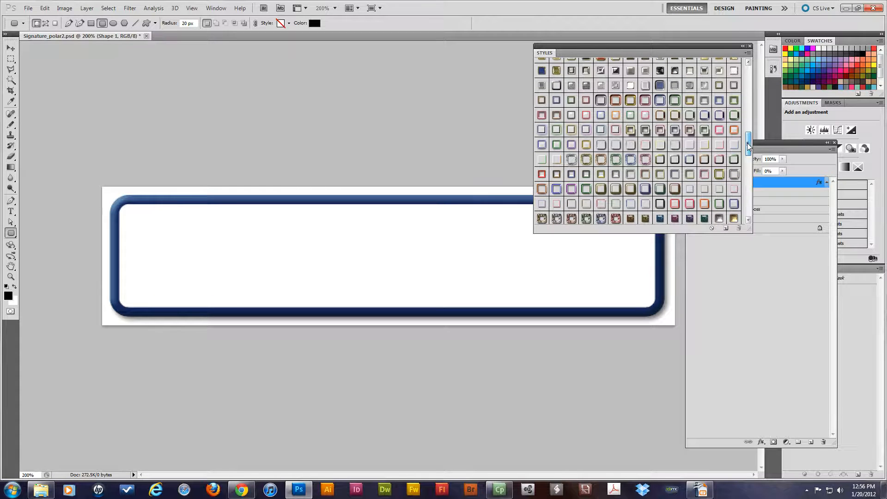
{"action": "left_click_drag", "start_coordinate": [749, 146], "coordinate": [749, 146]}
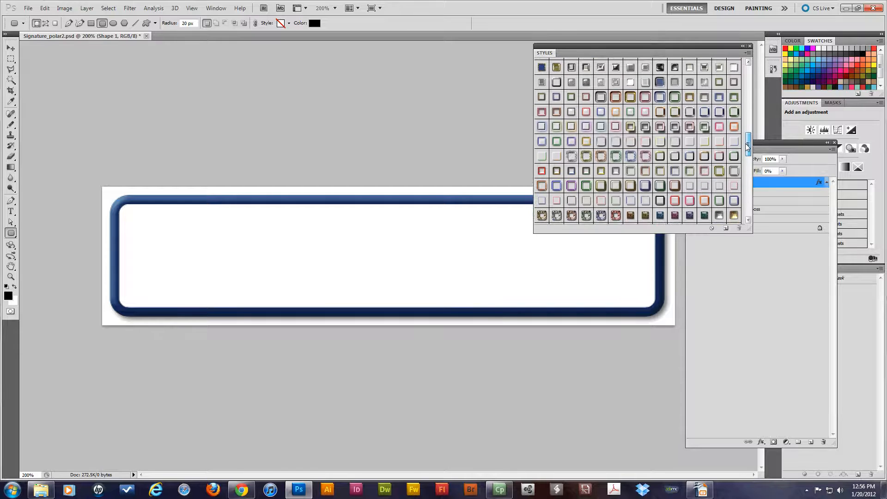
{"action": "left_click", "coordinate": [631, 157]}
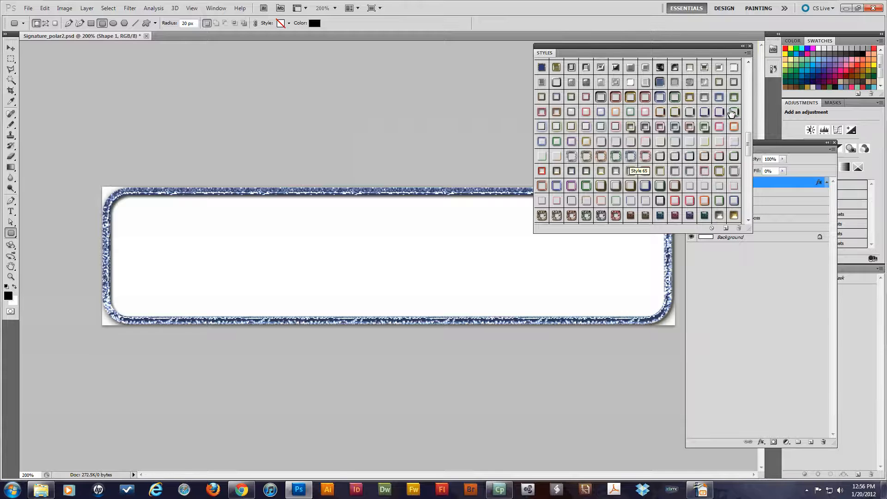
{"action": "left_click", "coordinate": [742, 47]}
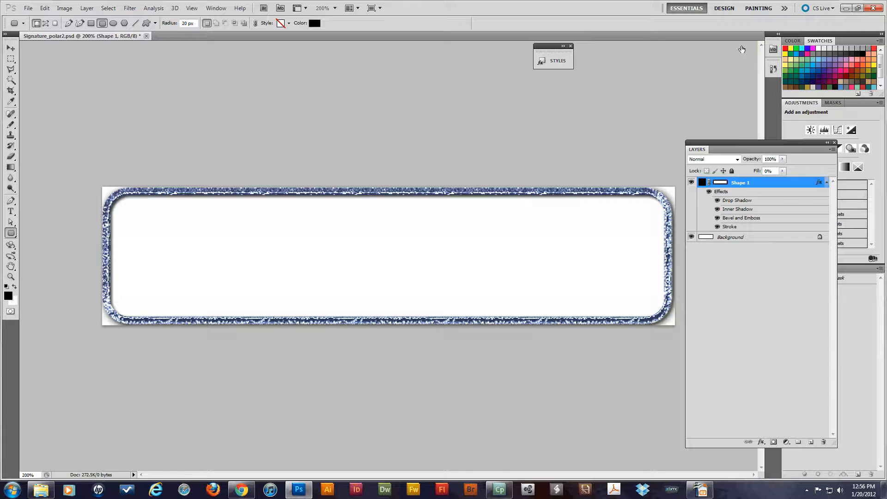
Step: Set the position of Shape 1's Stroke effect to Center
{"action": "double_click", "coordinate": [729, 227]}
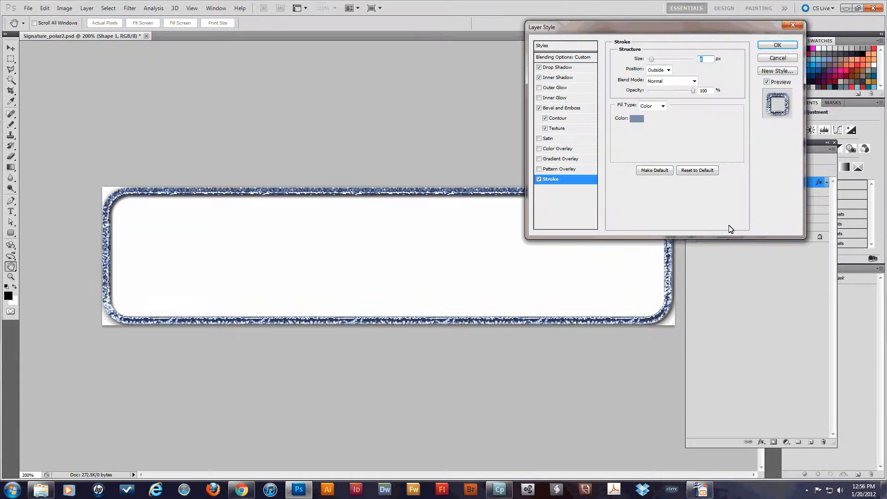
{"action": "left_click", "coordinate": [668, 70]}
{"action": "left_click", "coordinate": [663, 91]}
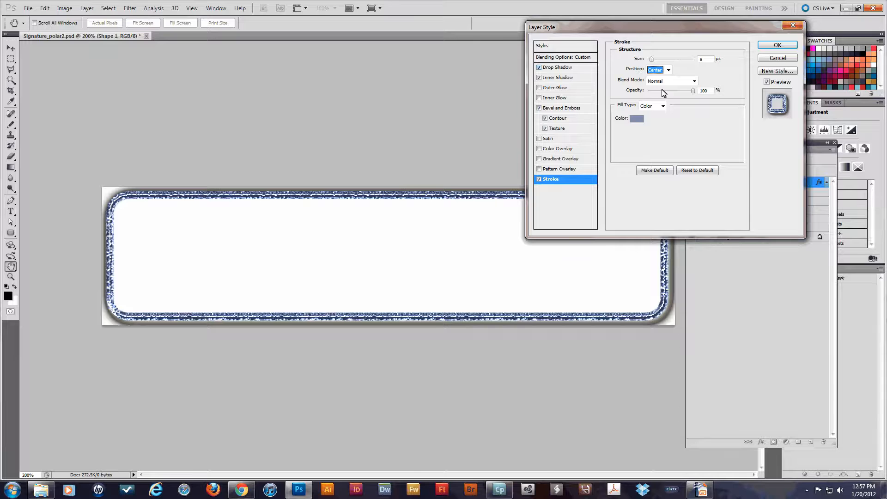
Step: Give Shape 1's Drop Shadow the single-peak cone contour and a size of 11 px
{"action": "left_click", "coordinate": [580, 69]}
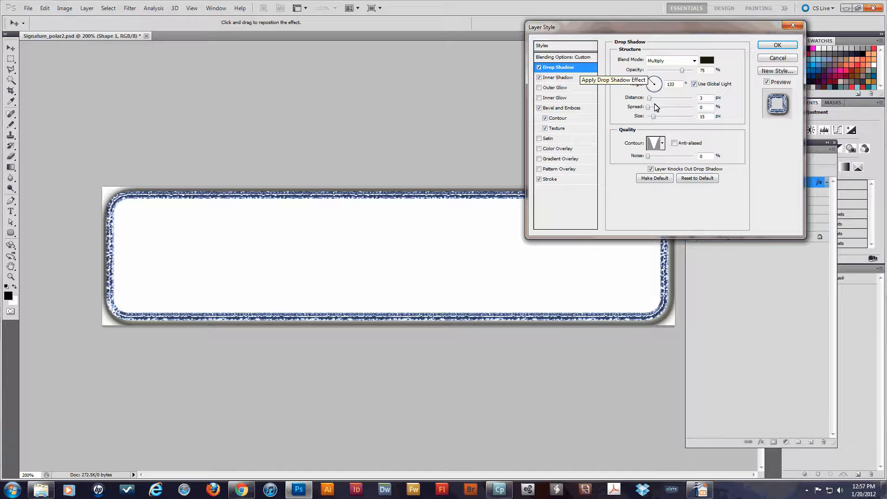
{"action": "left_click", "coordinate": [663, 145]}
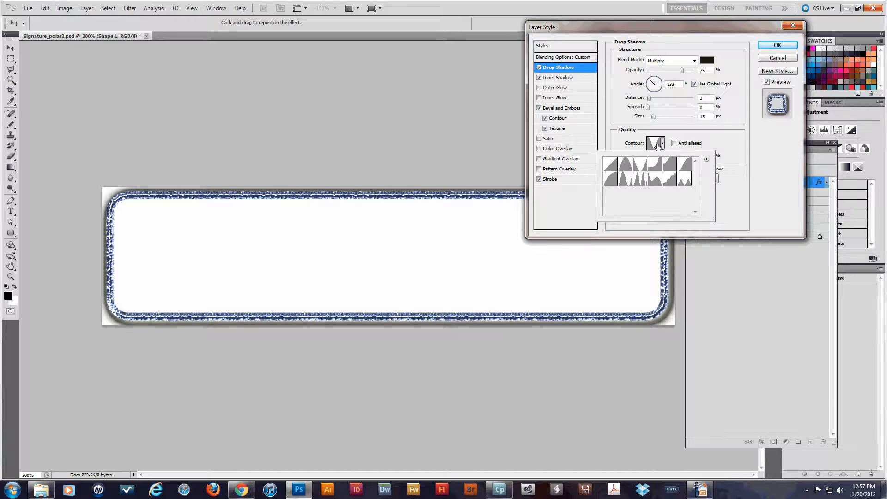
{"action": "left_click", "coordinate": [625, 170]}
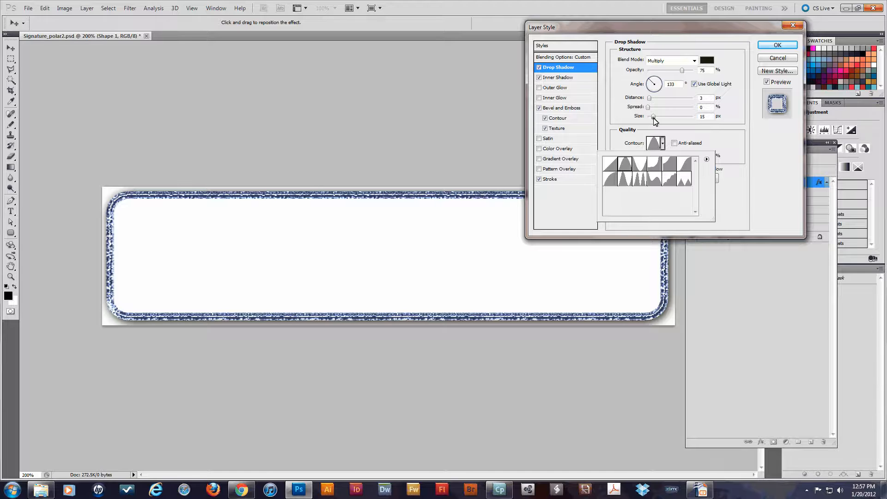
{"action": "left_click_drag", "start_coordinate": [654, 118], "coordinate": [652, 118]}
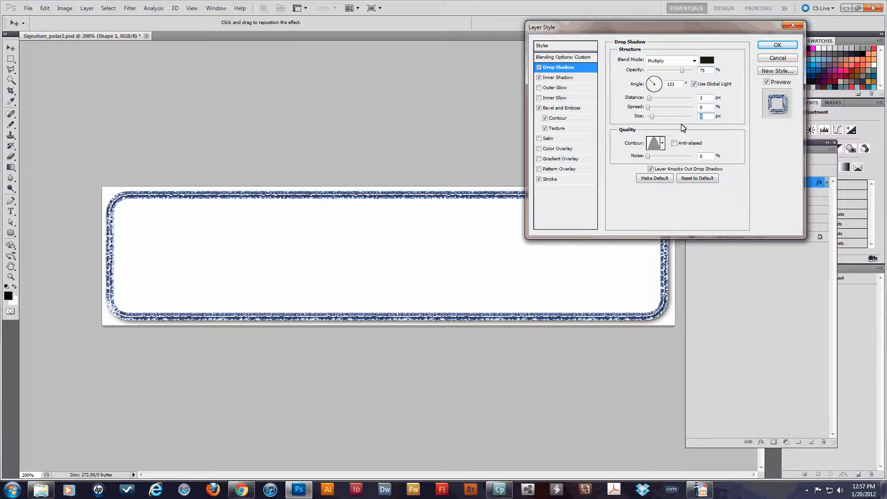
{"action": "type", "text": "11"}
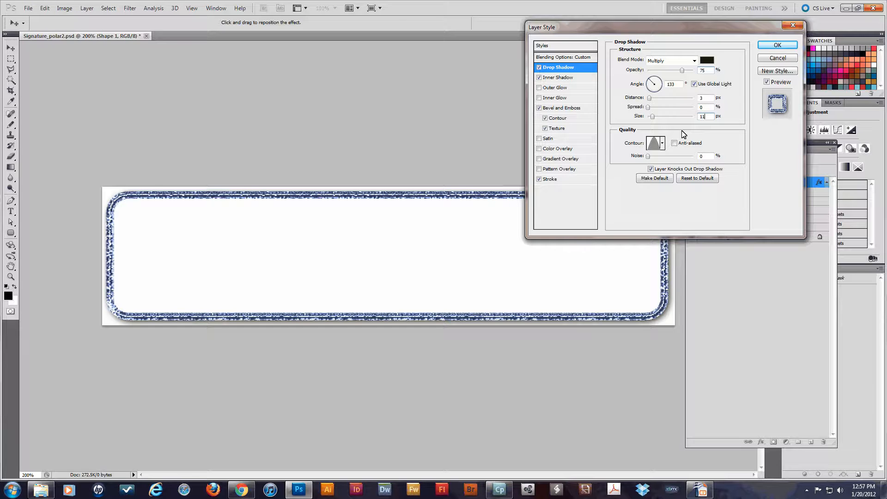
Step: Change Shape 1's Inner Shadow colour to dark blue #02087d and apply the layer style changes
{"action": "left_click", "coordinate": [580, 81]}
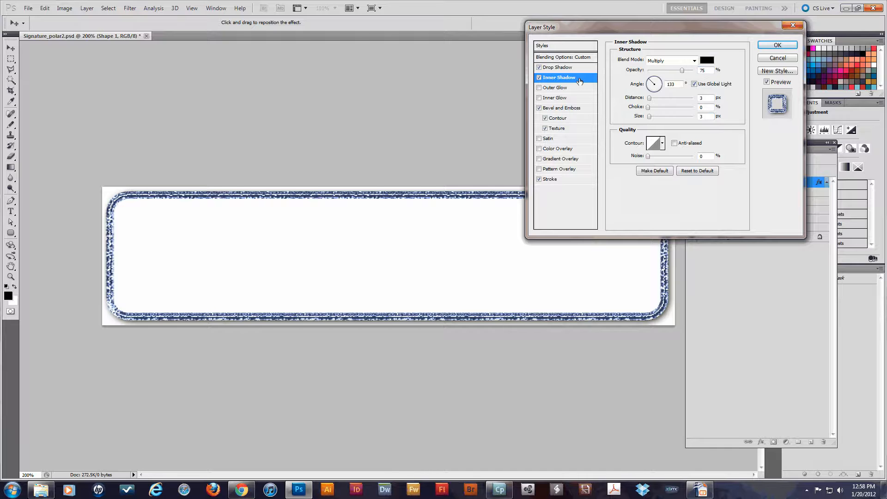
{"action": "left_click", "coordinate": [710, 62]}
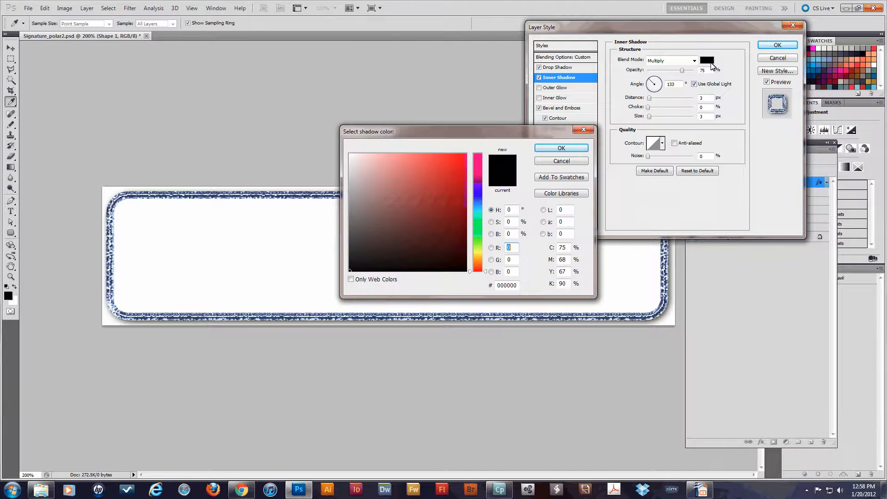
{"action": "left_click", "coordinate": [480, 195]}
{"action": "left_click", "coordinate": [452, 170]}
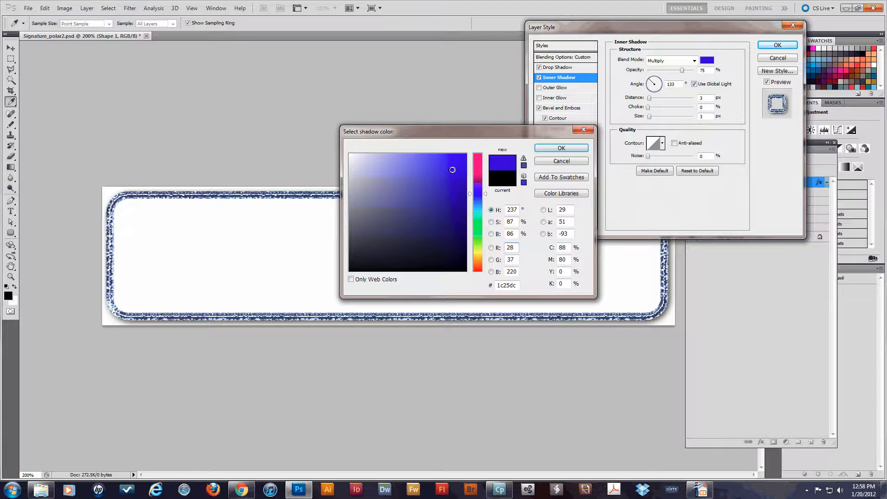
{"action": "left_click", "coordinate": [465, 200]}
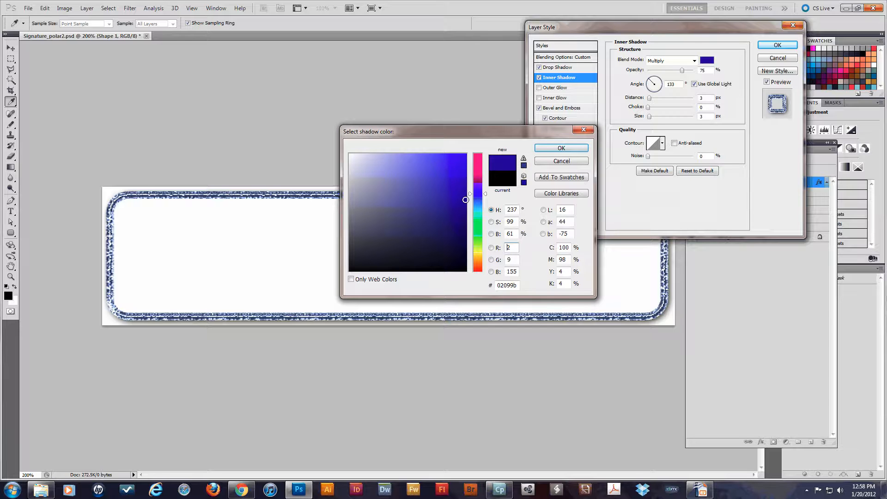
{"action": "left_click", "coordinate": [462, 203]}
{"action": "left_click", "coordinate": [465, 213]}
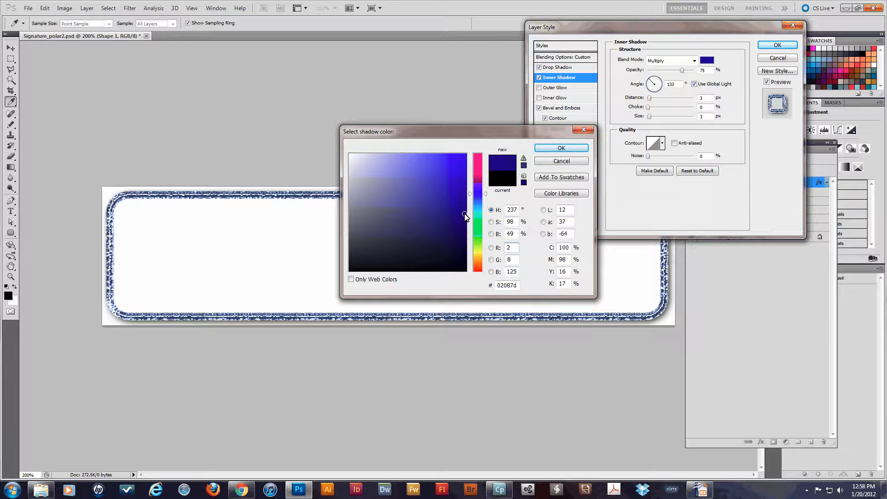
{"action": "left_click", "coordinate": [558, 151]}
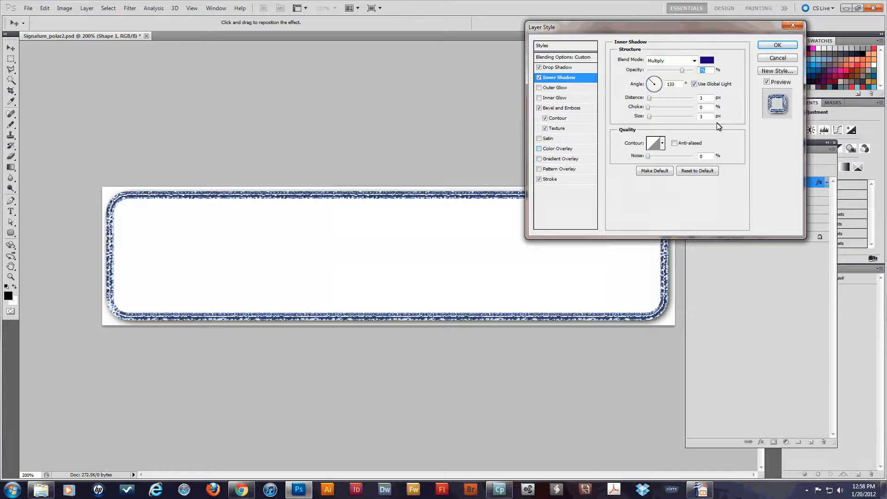
{"action": "left_click", "coordinate": [769, 46]}
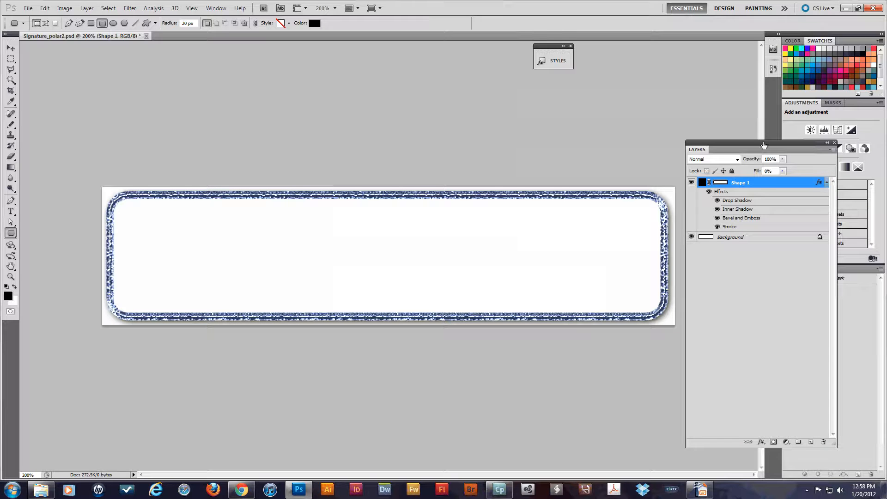
Step: Hide the Background layer to check the transparency inside the frame, and show it again
{"action": "left_click", "coordinate": [764, 239]}
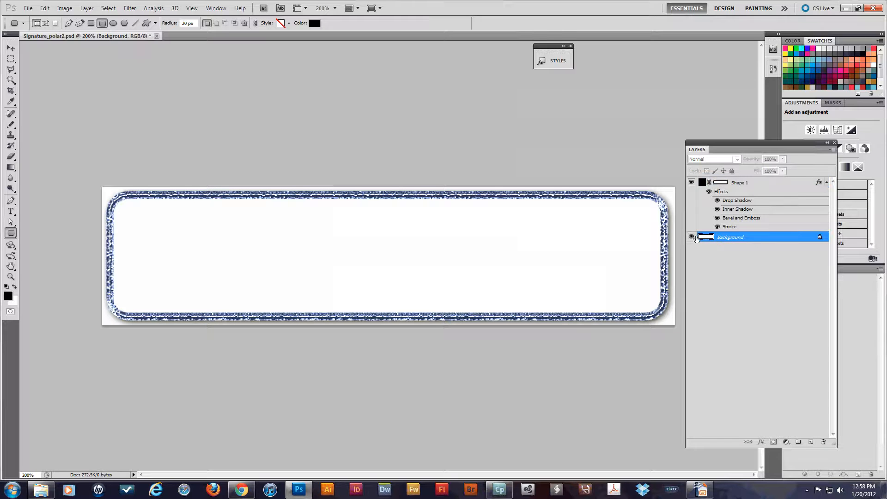
{"action": "left_click", "coordinate": [691, 237]}
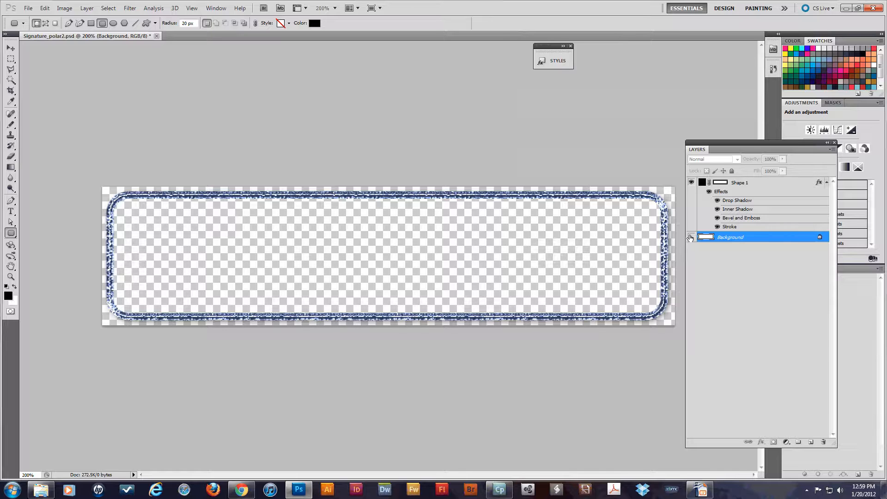
{"action": "left_click", "coordinate": [691, 237]}
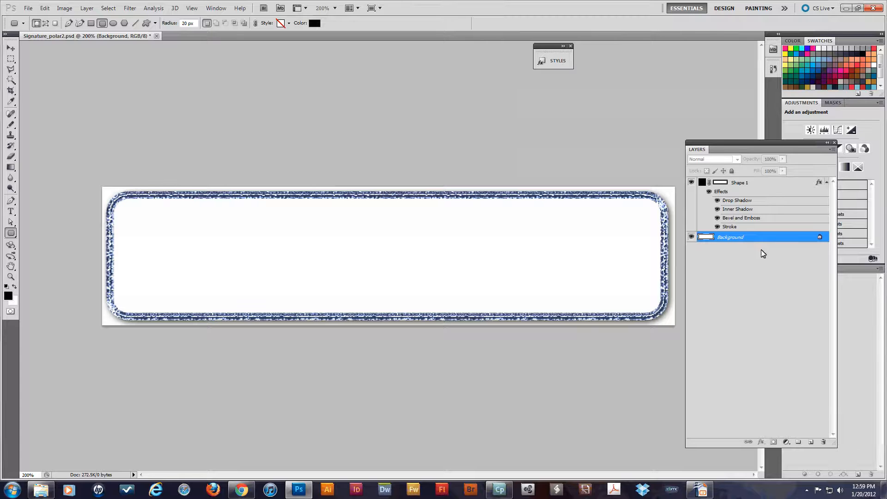
{"action": "left_click", "coordinate": [768, 265]}
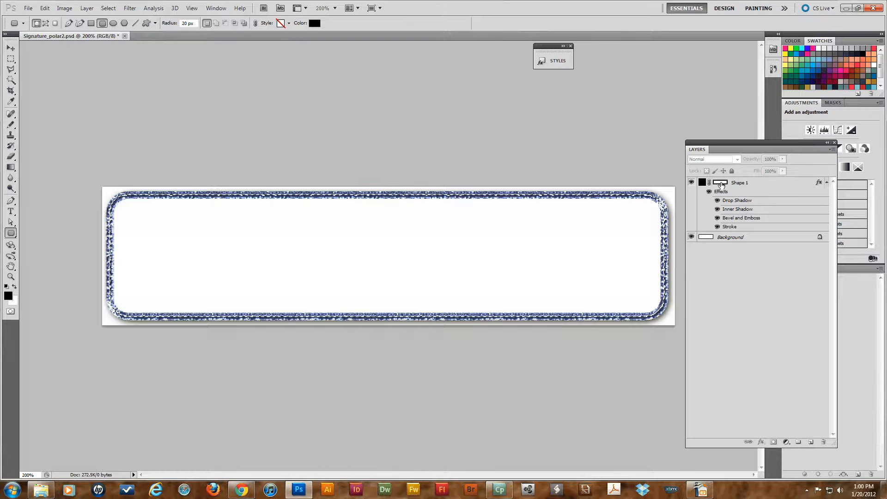
Step: Create a new layer directly above the Background layer and name it "shape background"
{"action": "left_click", "coordinate": [755, 239]}
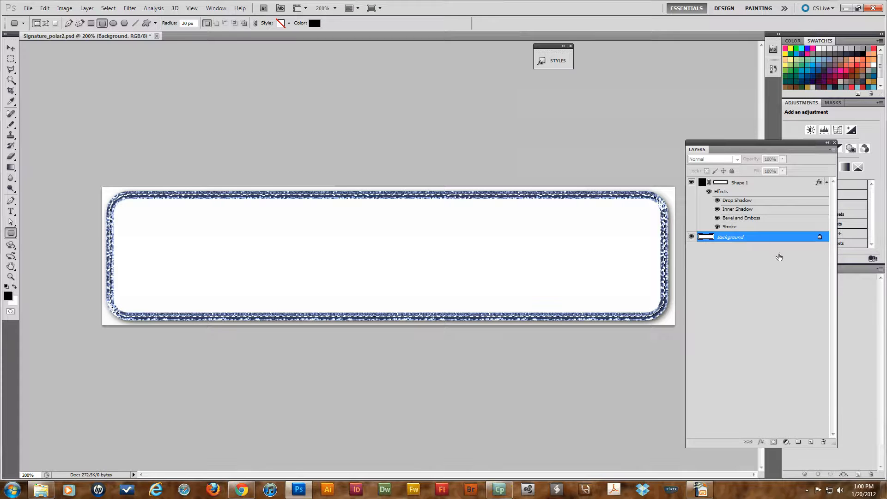
{"action": "left_click", "coordinate": [811, 442]}
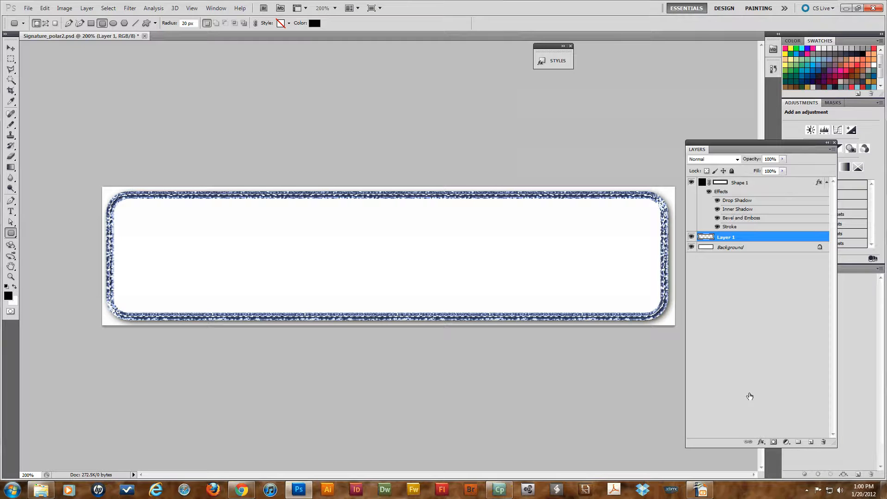
{"action": "double_click", "coordinate": [726, 238]}
{"action": "type", "text": "shape background"}
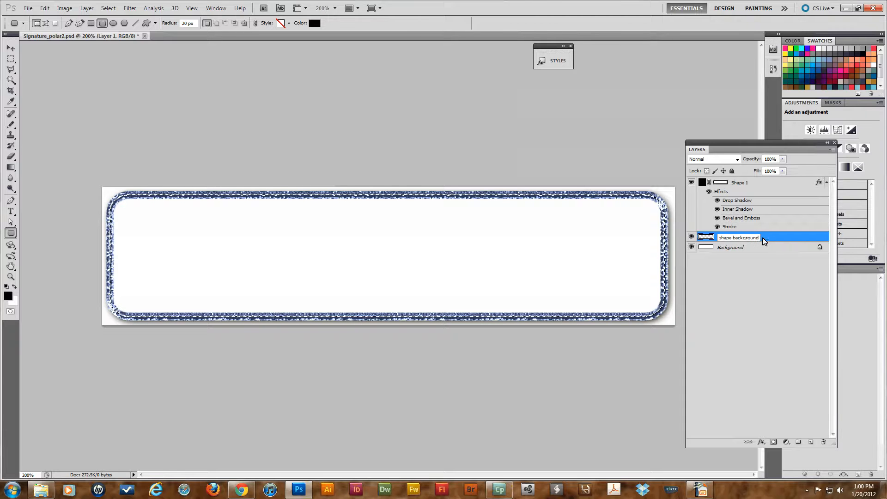
Step: Fill the frame's interior on the "shape background" layer with 50% Gray in Normal mode at 100% opacity, and deselect
{"action": "key", "text": "Return"}
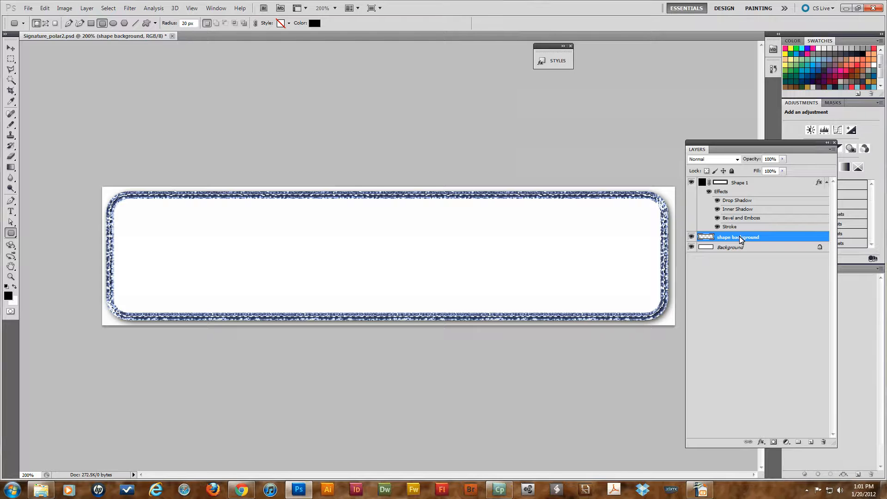
{"action": "left_click", "coordinate": [45, 9]}
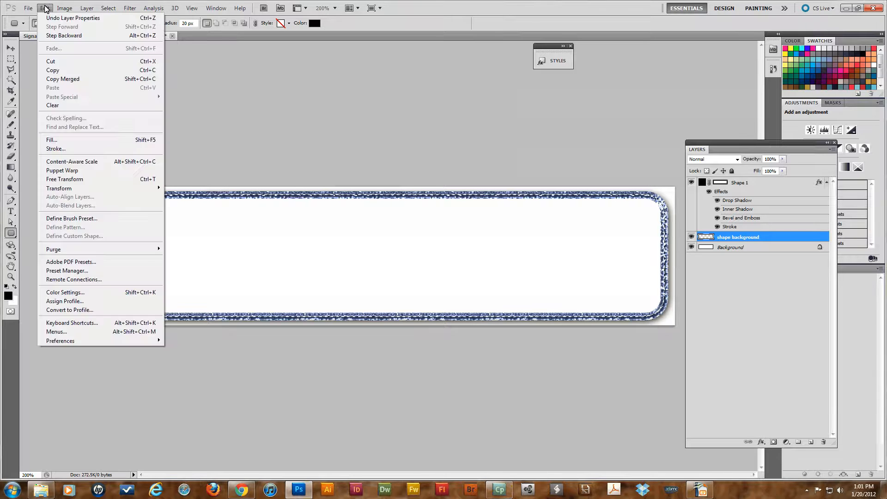
{"action": "left_click", "coordinate": [69, 139]}
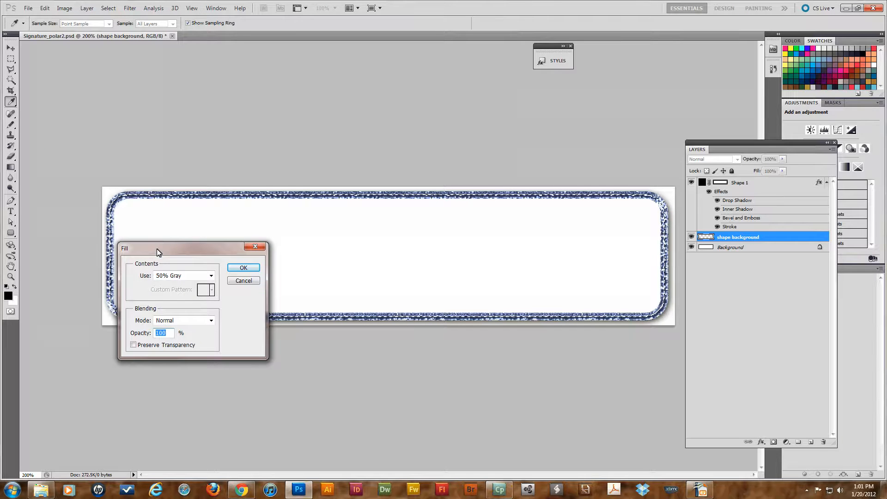
{"action": "left_click_drag", "start_coordinate": [158, 252], "coordinate": [405, 131]}
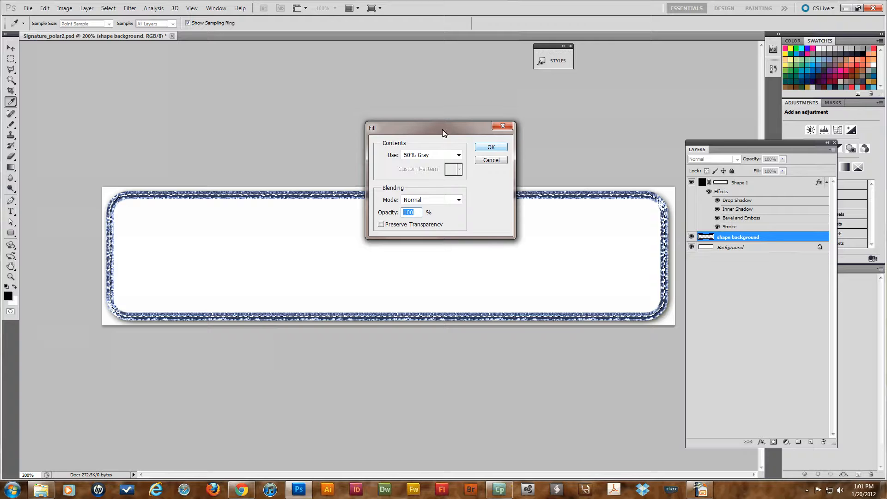
{"action": "left_click", "coordinate": [483, 149]}
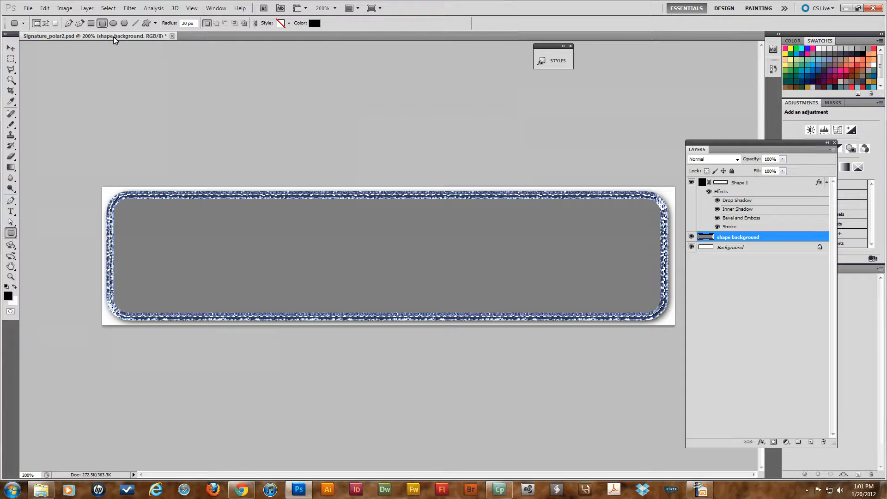
{"action": "left_click", "coordinate": [109, 9]}
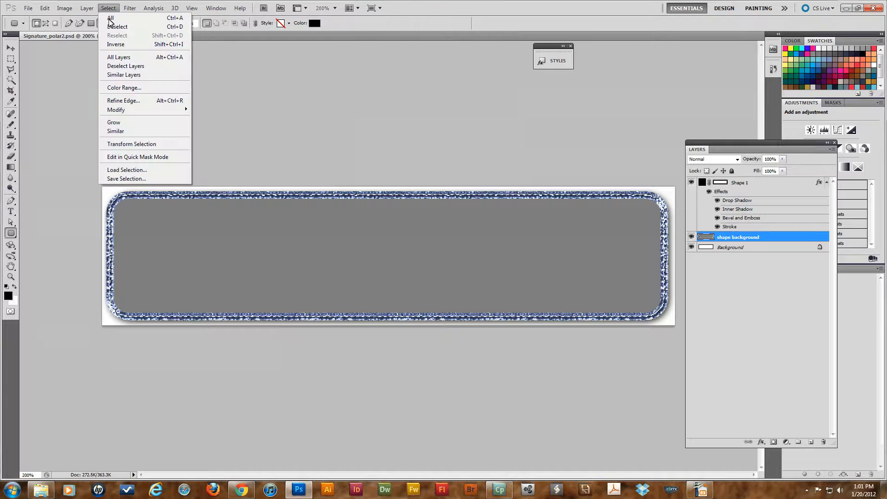
{"action": "left_click", "coordinate": [110, 27]}
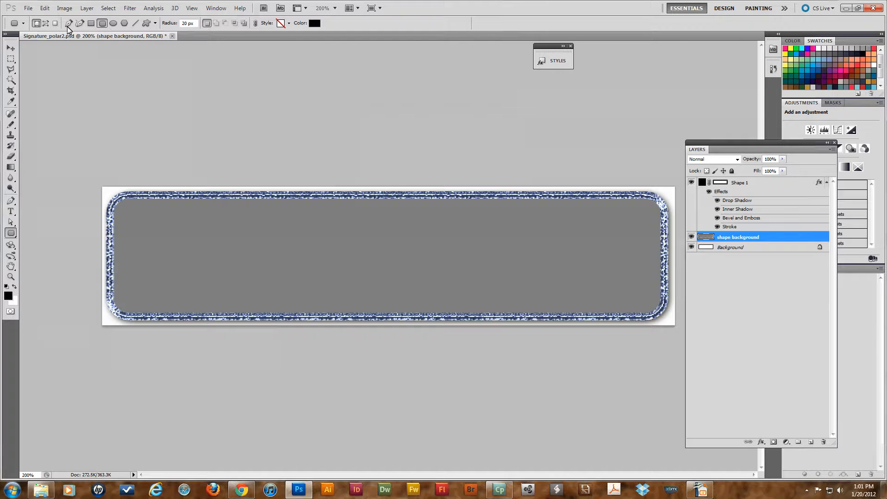
Step: Place the thumbnail.aspx image above the "shape background" layer and scale it proportionally to about 268% to span the frame
{"action": "left_click", "coordinate": [27, 9]}
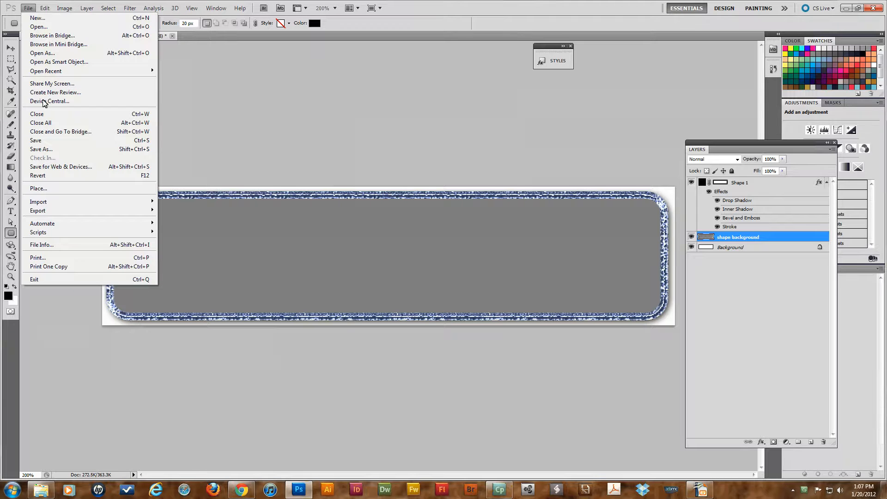
{"action": "left_click", "coordinate": [38, 189]}
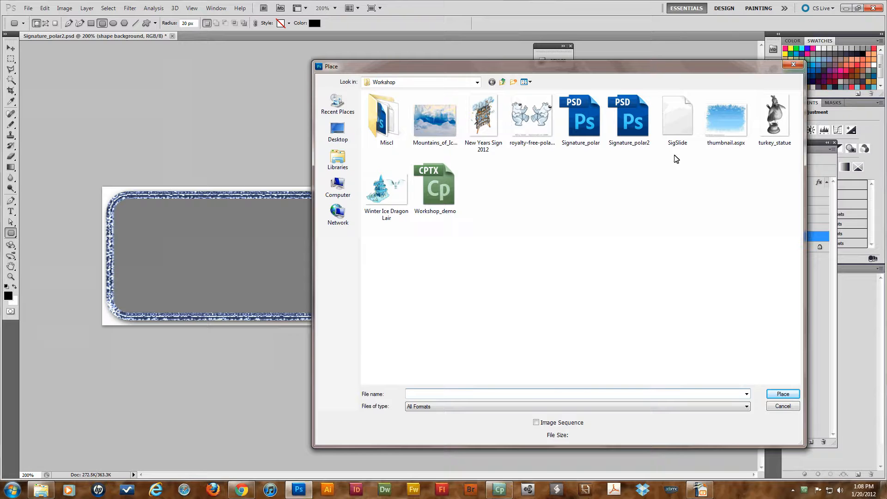
{"action": "double_click", "coordinate": [724, 132]}
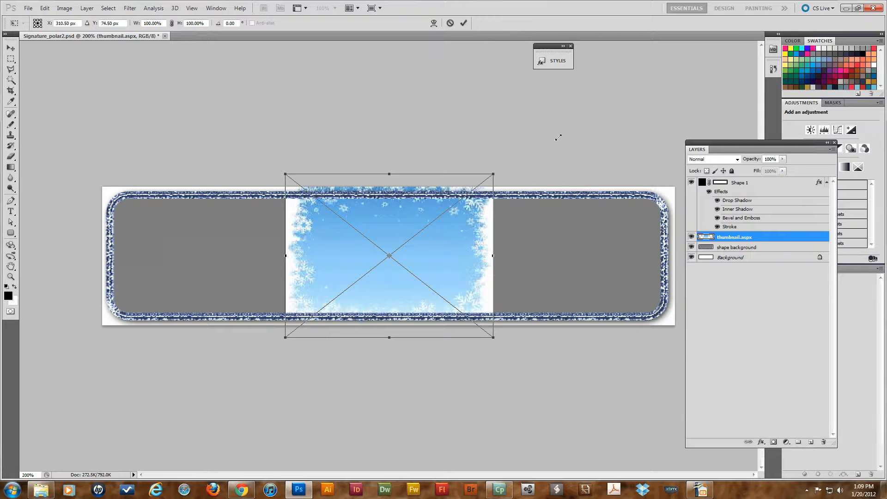
{"action": "mouse_move", "coordinate": [494, 175]}
{"action": "left_mouse_down"}
{"action": "mouse_move", "coordinate": [573, 120]}
{"action": "mouse_move", "coordinate": [482, 172]}
{"action": "mouse_move", "coordinate": [526, 142]}
{"action": "mouse_move", "coordinate": [487, 165]}
{"action": "left_mouse_up"}
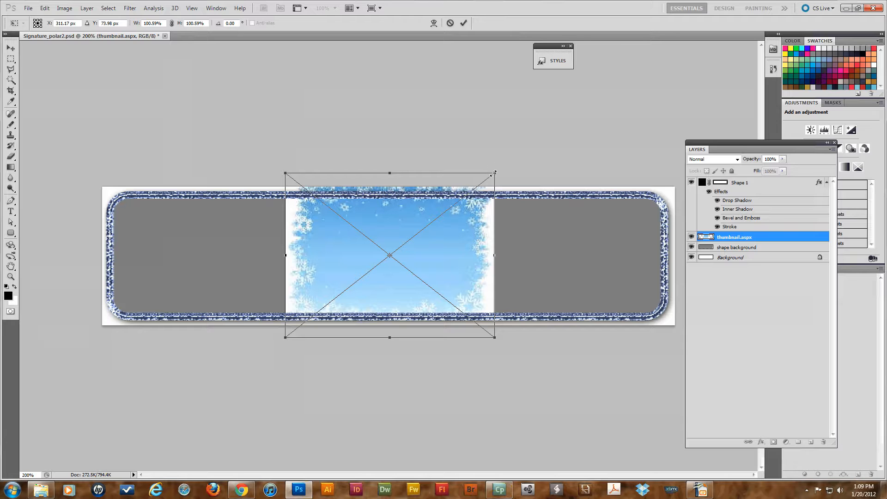
{"action": "left_click_drag", "start_coordinate": [514, 164], "coordinate": [683, 57]}
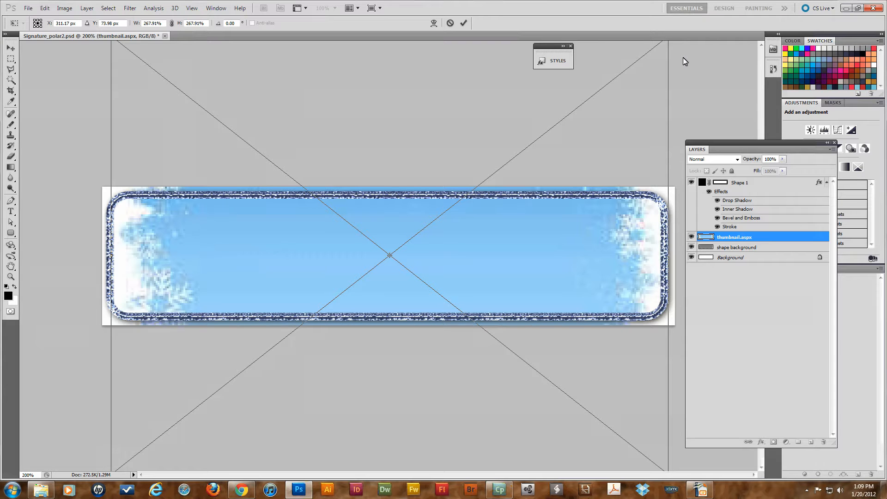
{"action": "left_click", "coordinate": [463, 24]}
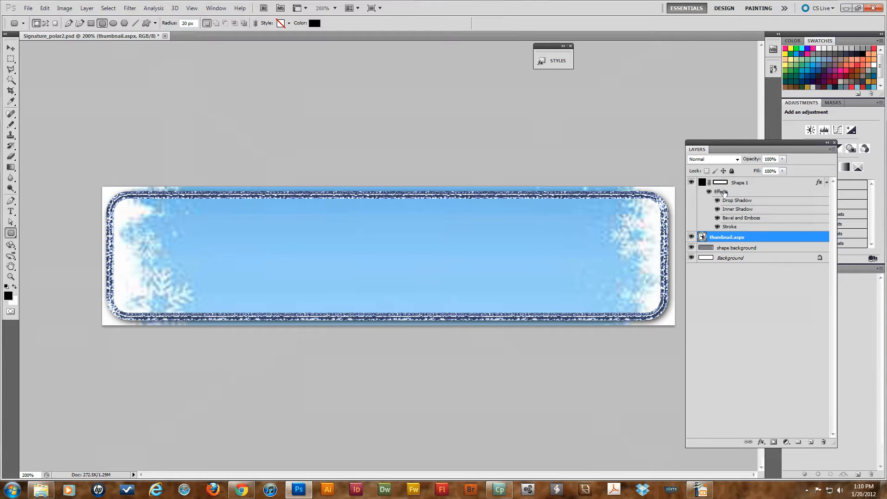
Step: Clip the thumbnail.aspx layer to the "shape background" layer with a clipping mask, keeping thumbnail.aspx as the active layer
{"action": "left_click_drag", "start_coordinate": [728, 238], "coordinate": [728, 241]}
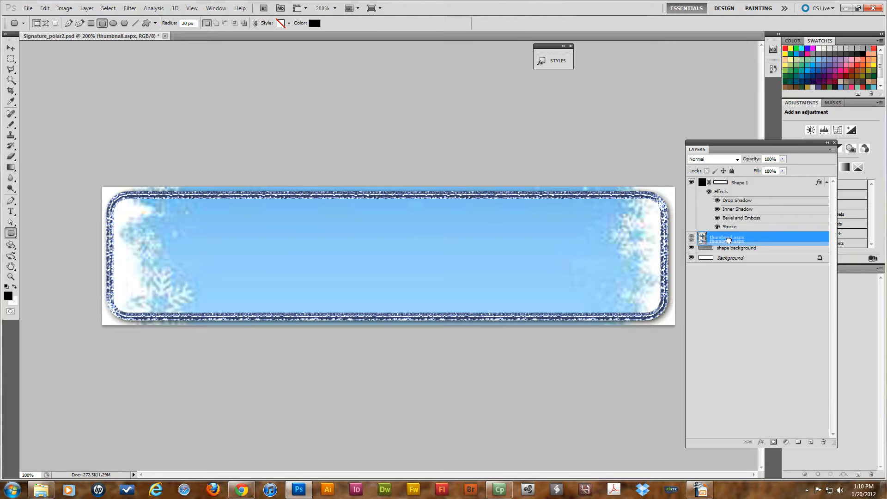
{"action": "left_click_drag", "start_coordinate": [729, 241], "coordinate": [733, 237]}
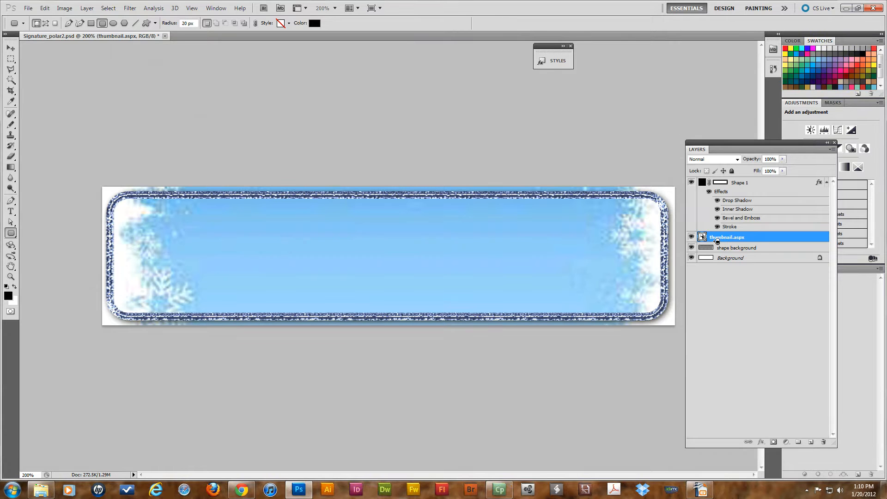
{"action": "left_click", "coordinate": [714, 244], "text": "alt"}
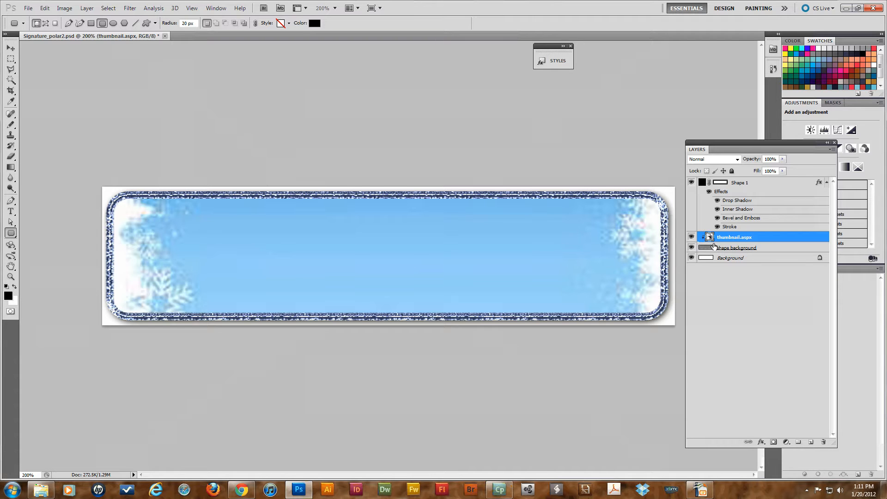
{"action": "left_click", "coordinate": [747, 250]}
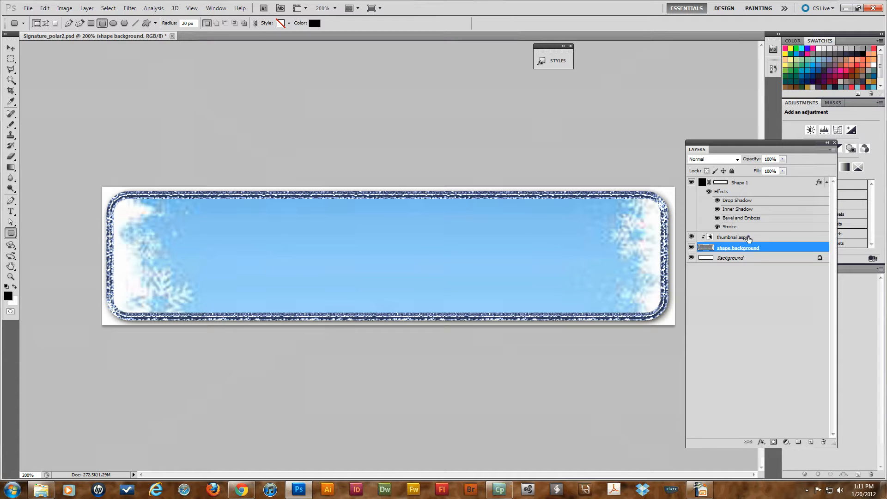
{"action": "left_click", "coordinate": [749, 238]}
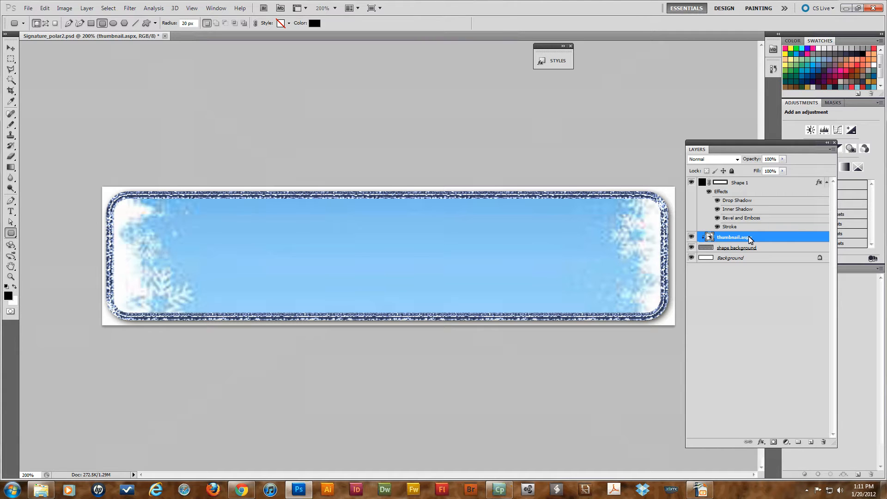
Step: Move the clipped image upward until its lower snowflake border lies along the frame's bottom edge, and deselect all layers
{"action": "left_click", "coordinate": [11, 49]}
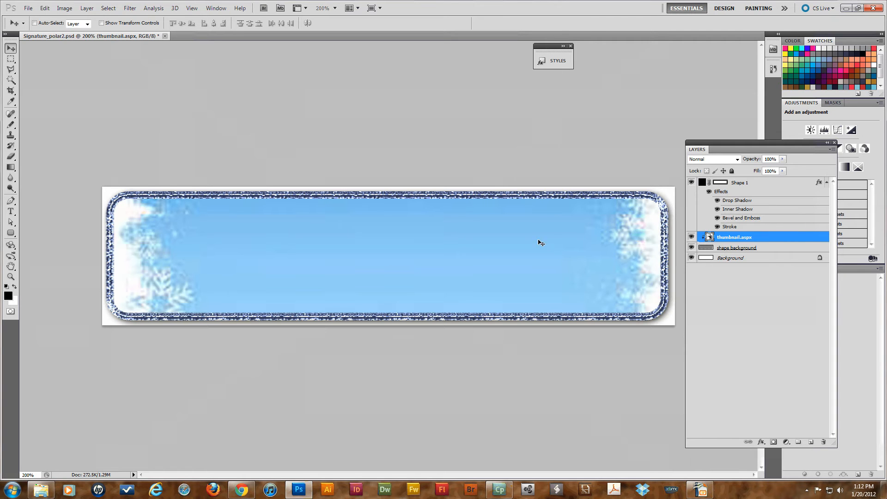
{"action": "left_click_drag", "start_coordinate": [387, 274], "coordinate": [379, 244]}
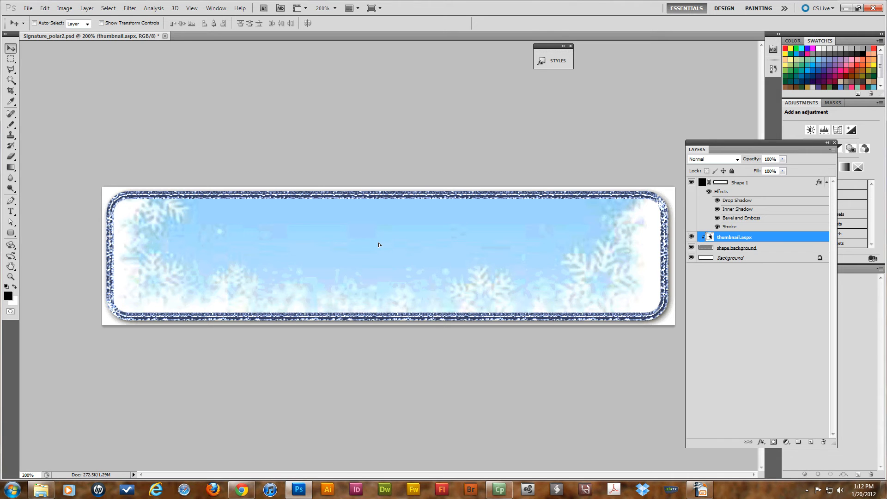
{"action": "left_click_drag", "start_coordinate": [379, 245], "coordinate": [380, 246]}
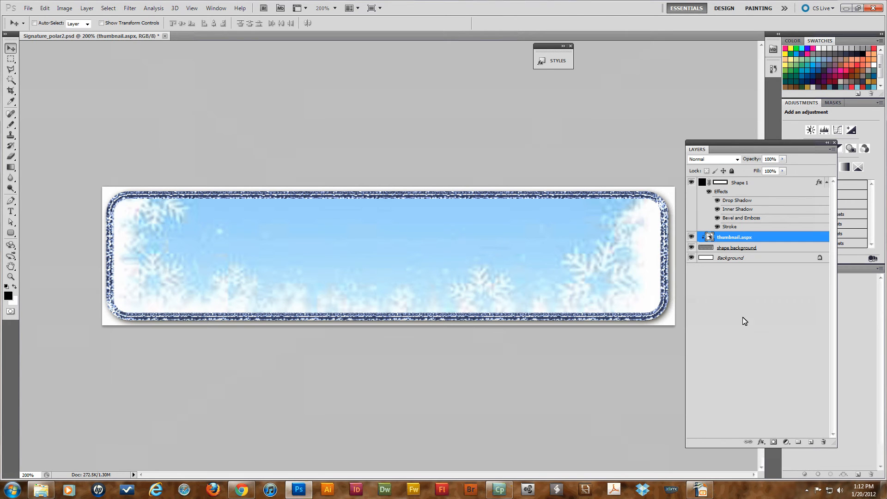
{"action": "left_click", "coordinate": [749, 335]}
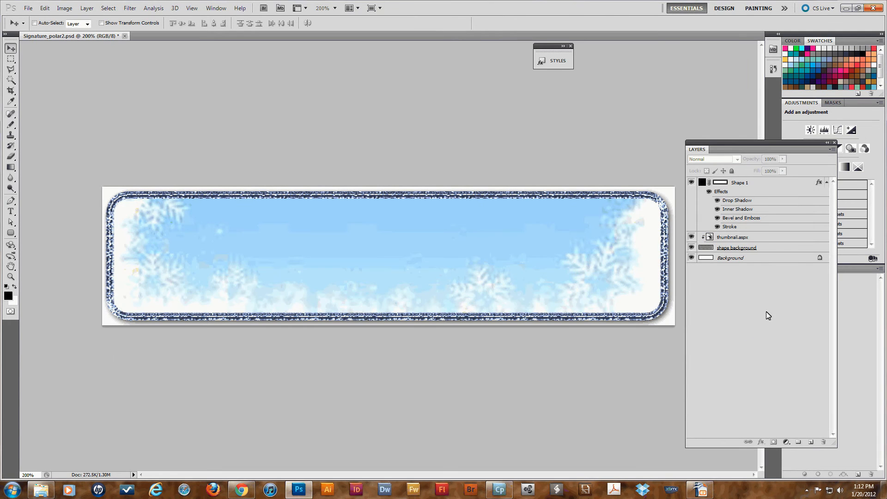